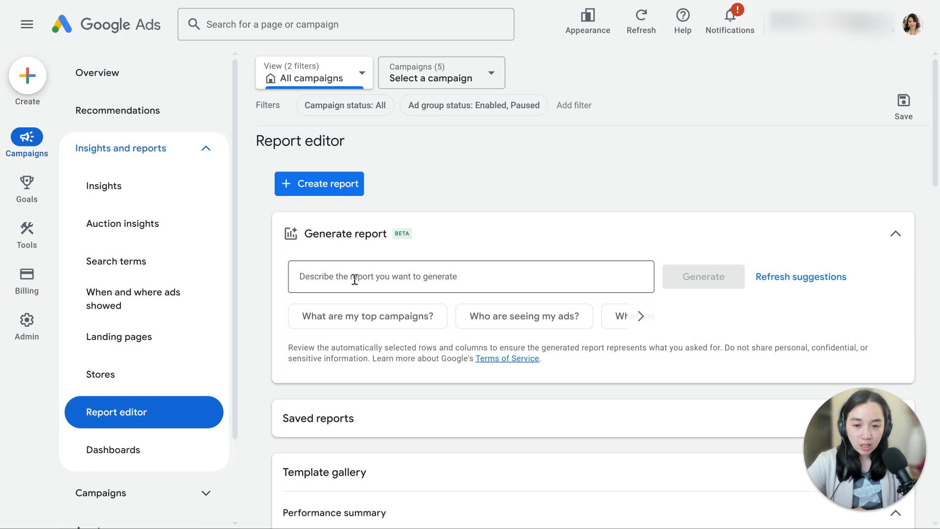
# Generate a report from the description "hour of the day" and remove its Campaign bid strategy type row
pyautogui.click(354, 279)
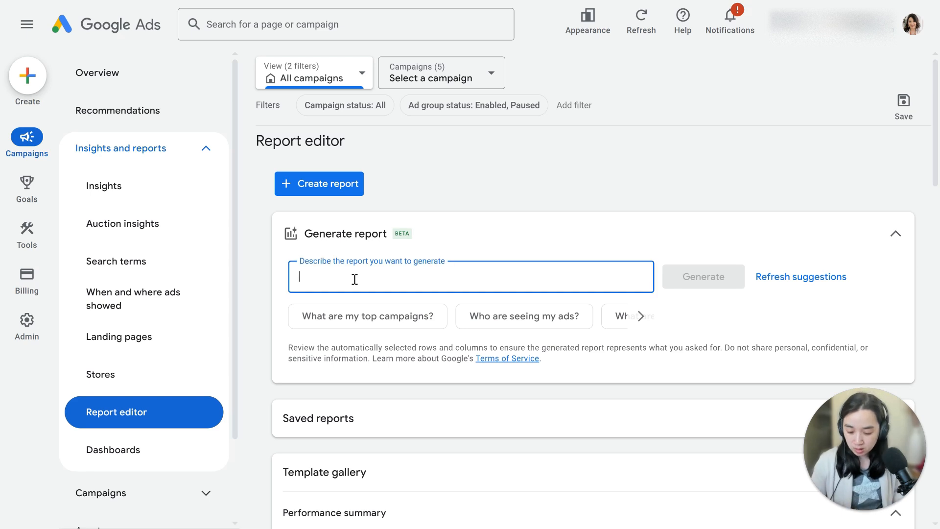
pyautogui.write('hour of the day')
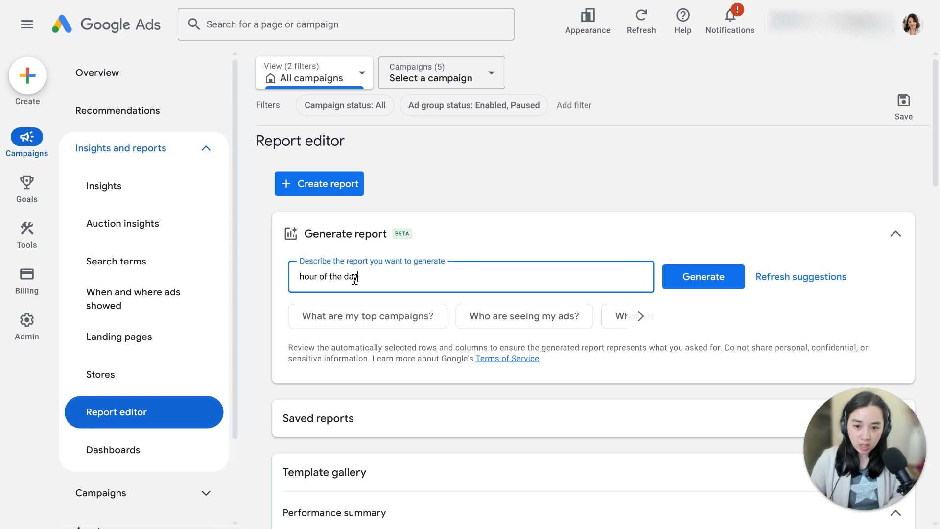
pyautogui.click(708, 289)
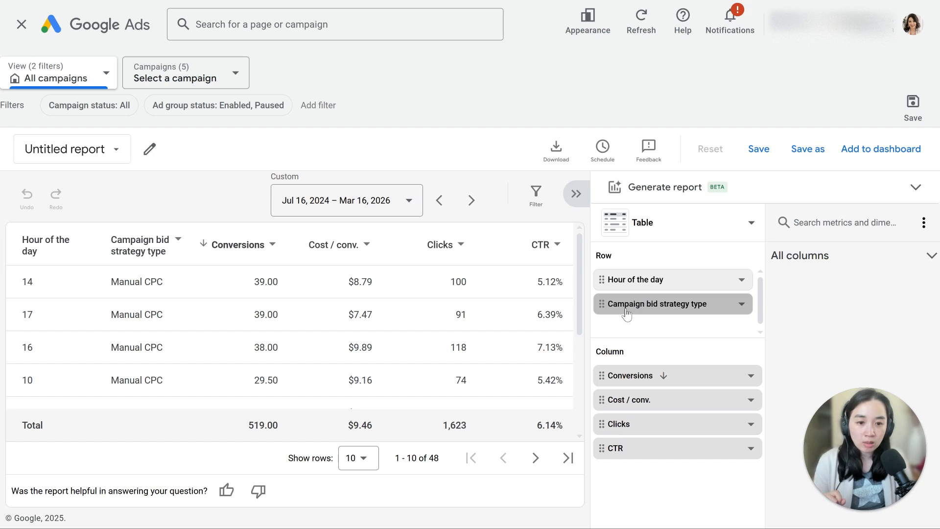
pyautogui.moveTo(628, 315); pyautogui.dragTo(828, 304)
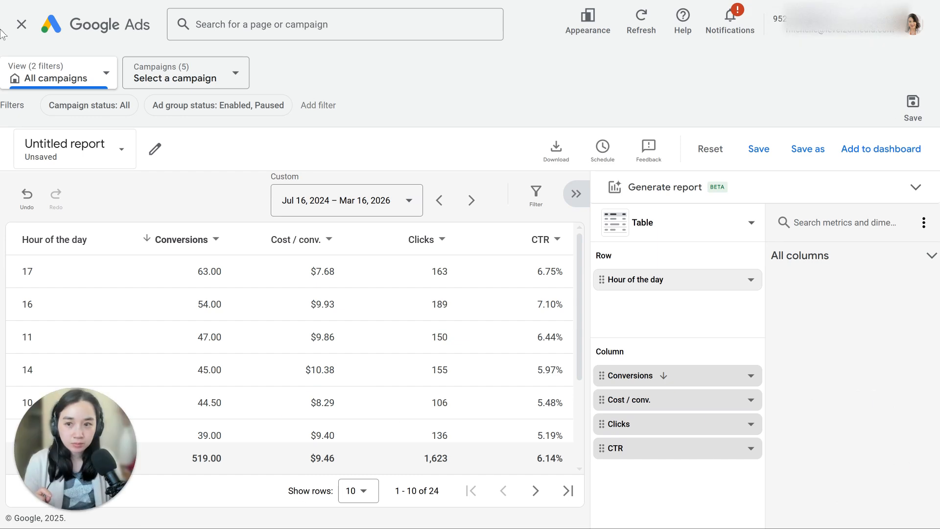
# Find the Day of the week dimension and add it as a row above Hour of the day
pyautogui.click(919, 260)
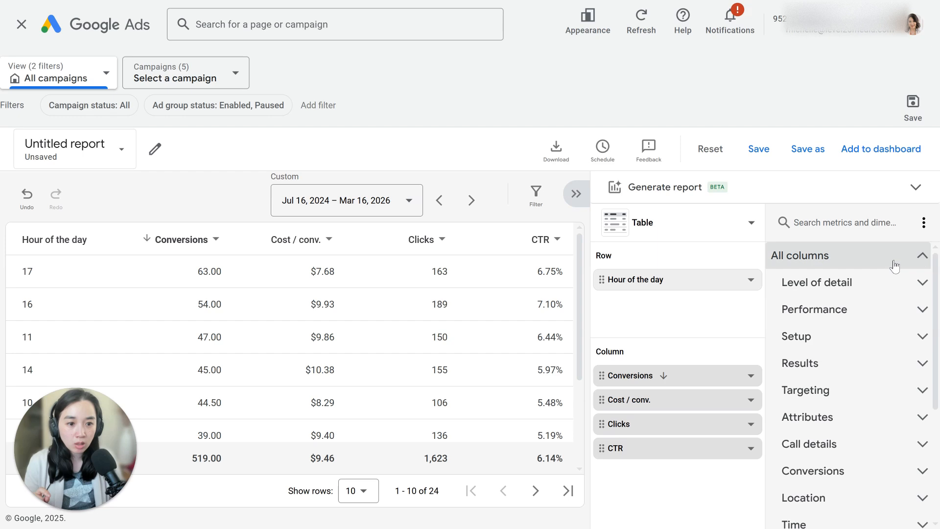
pyautogui.click(861, 284)
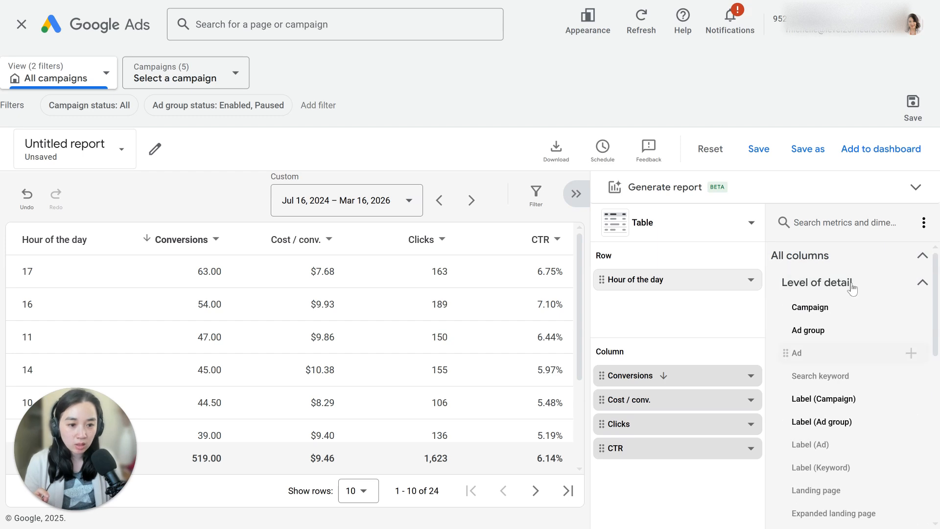
pyautogui.click(878, 224)
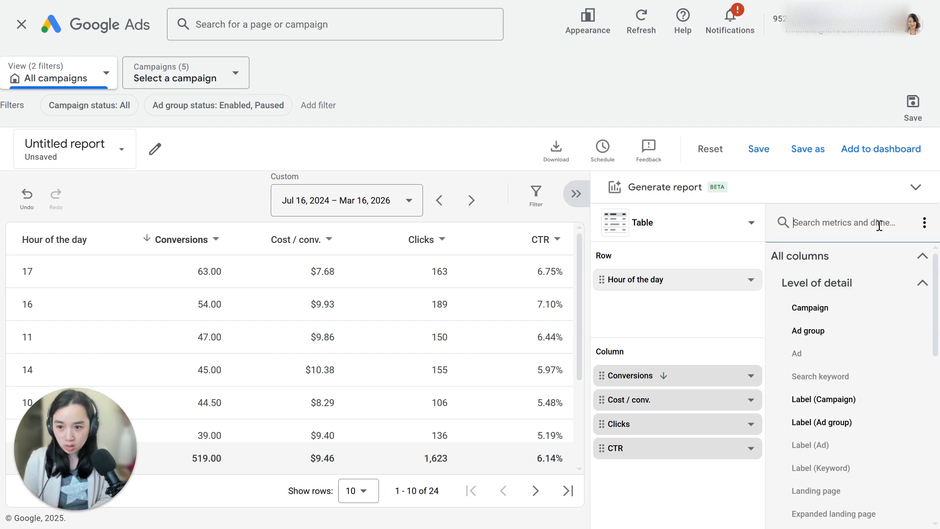
pyautogui.write('day of the week')
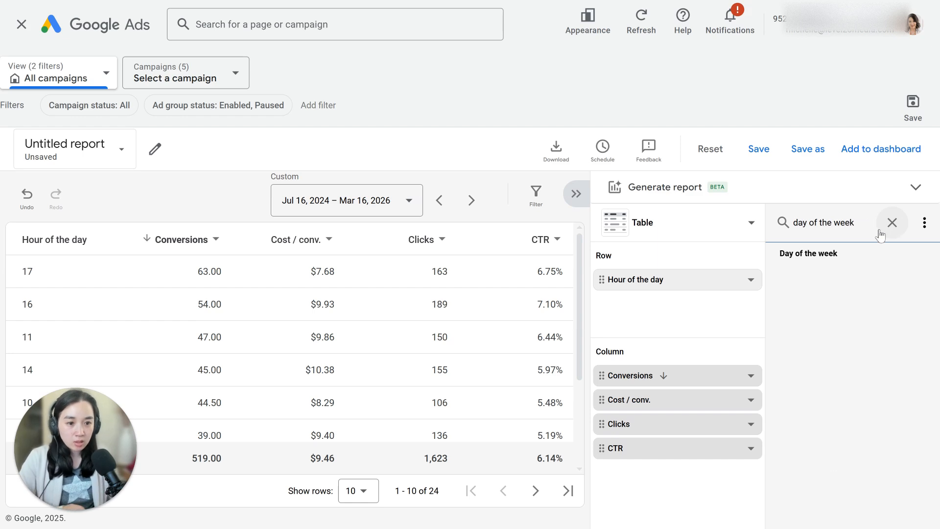
pyautogui.click(833, 252)
pyautogui.moveTo(773, 259); pyautogui.dragTo(661, 290)
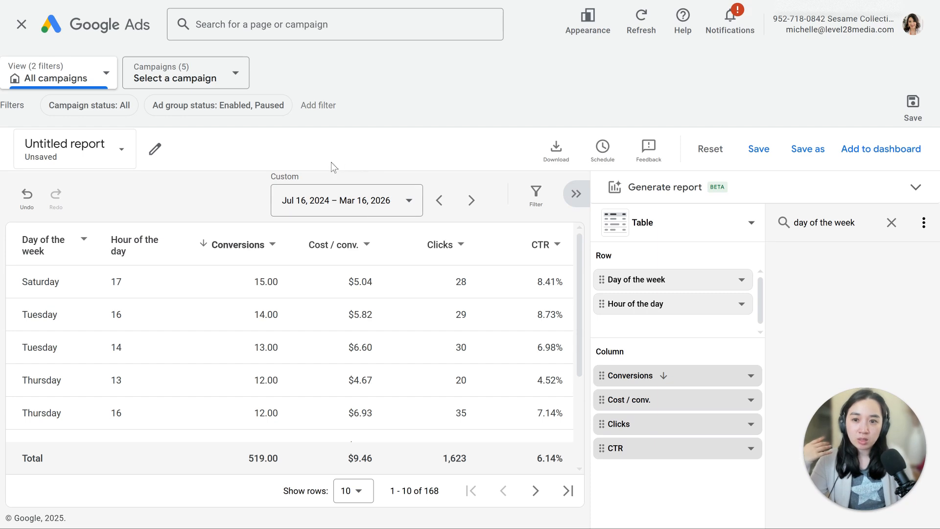
# Check the report's custom date range and apply it
pyautogui.click(332, 206)
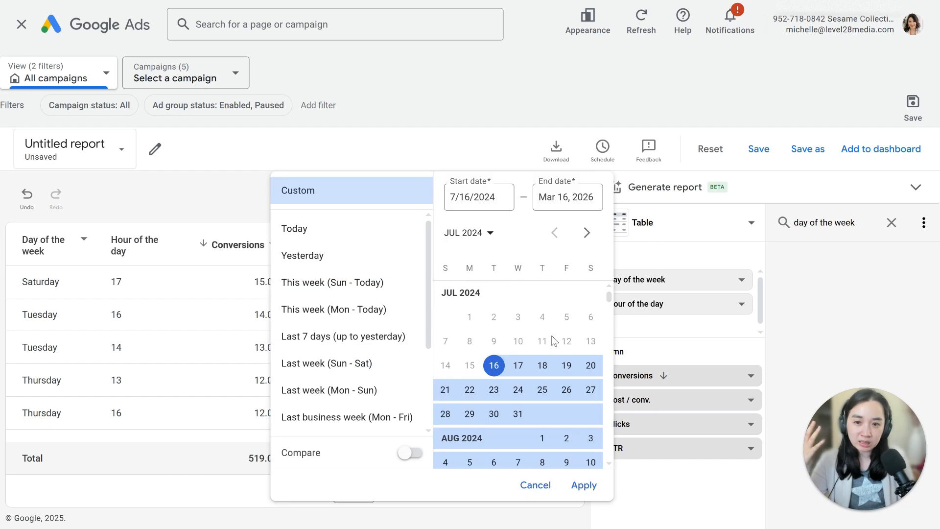
pyautogui.click(585, 486)
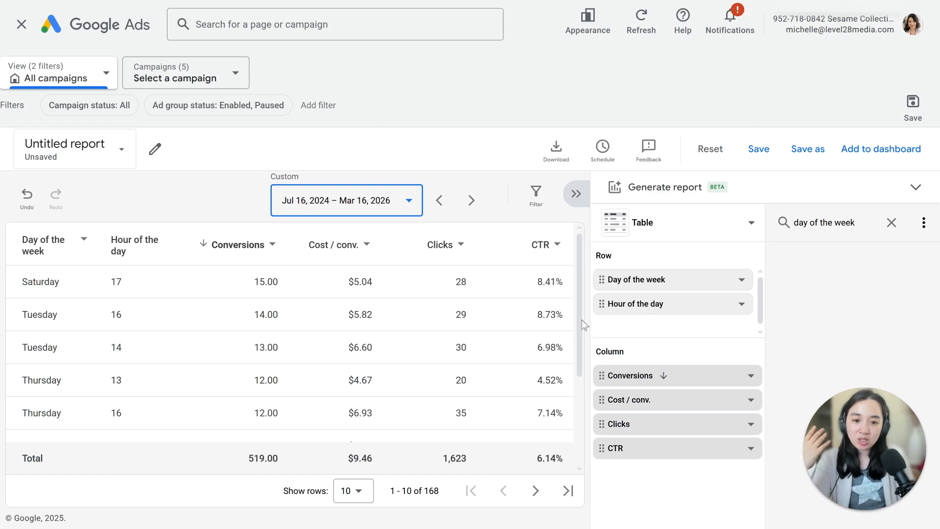
pyautogui.moveTo(578, 322); pyautogui.dragTo(553, 315)
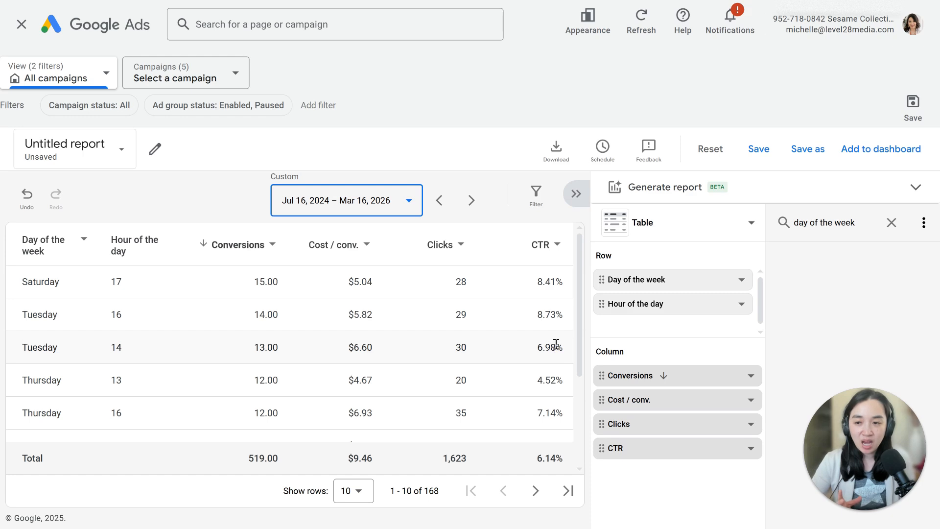
# Rename the report as "DOTW/HOTD Report"
pyautogui.click(156, 150)
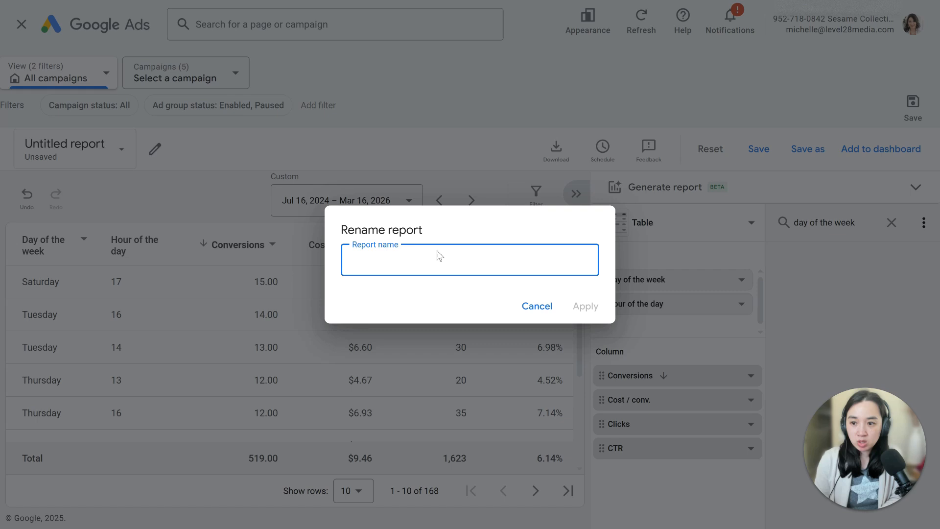
pyautogui.write('DOT')
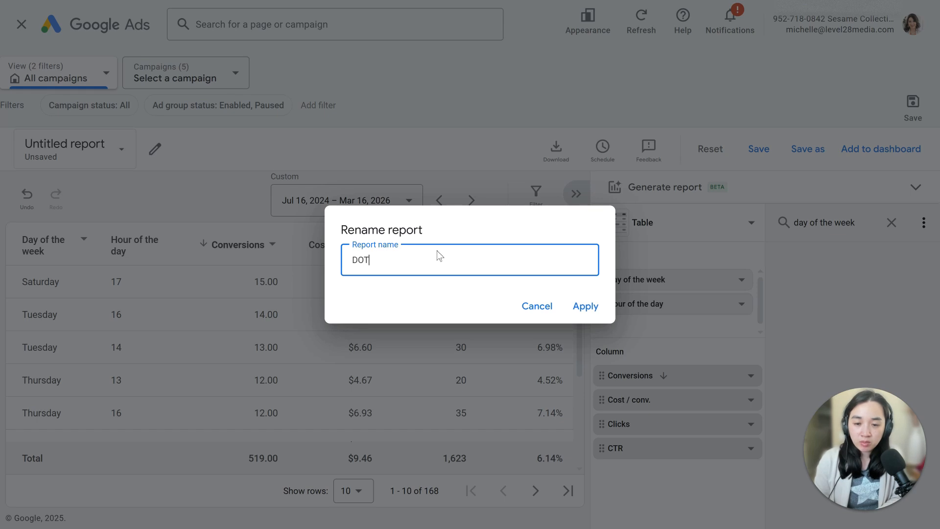
pyautogui.write('W/HO')
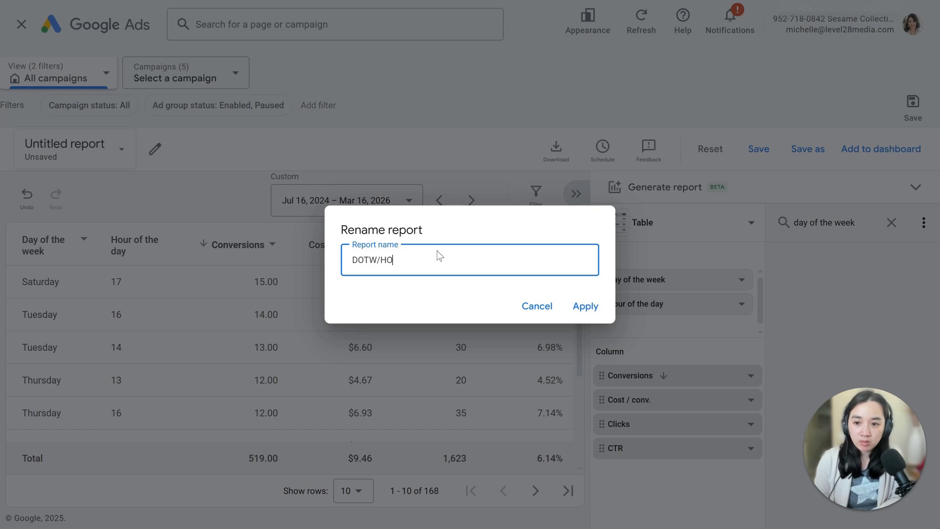
pyautogui.write('TW')
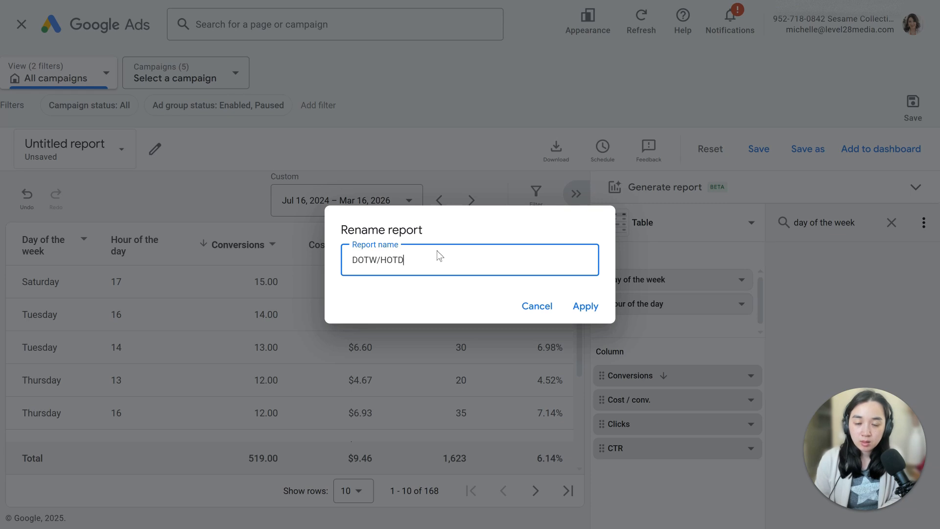
pyautogui.write(' Report')
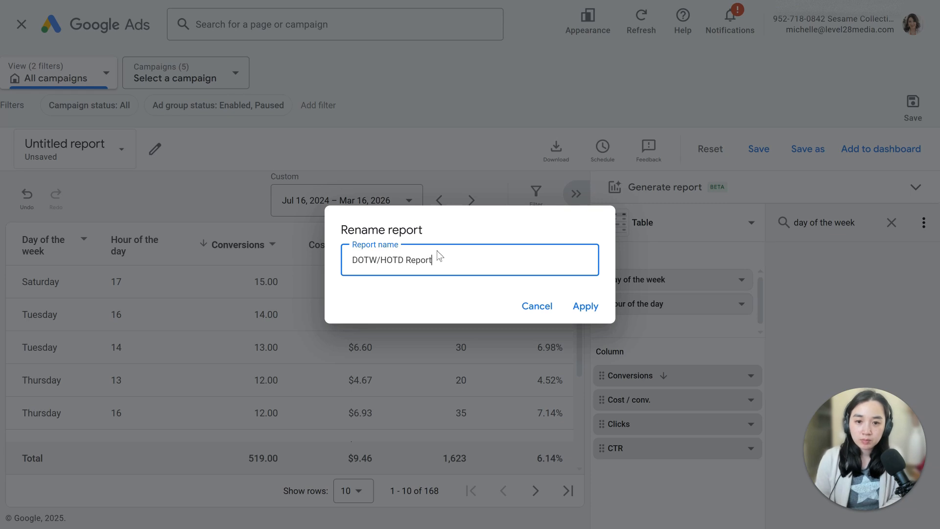
pyautogui.click(585, 308)
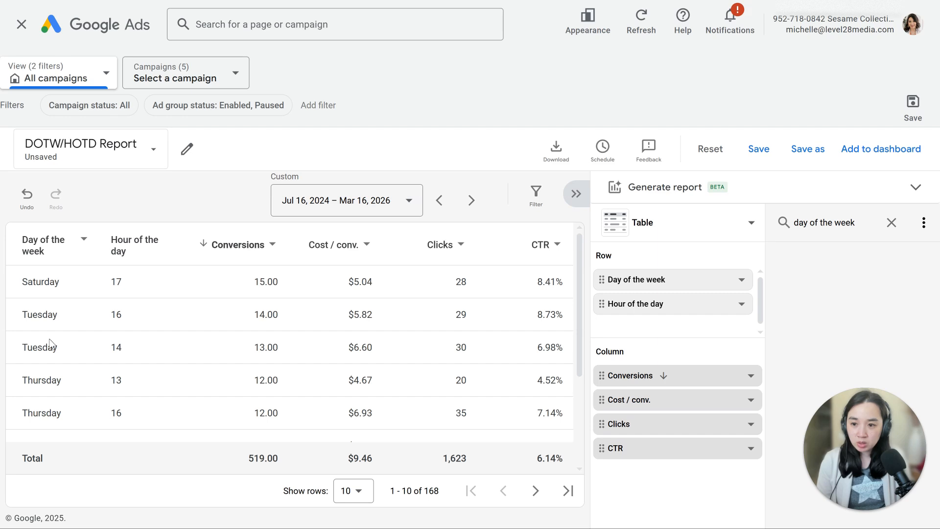
# Add the Campaign dimension as a third row to break down the data by campaign, and remove it again
pyautogui.click(889, 225)
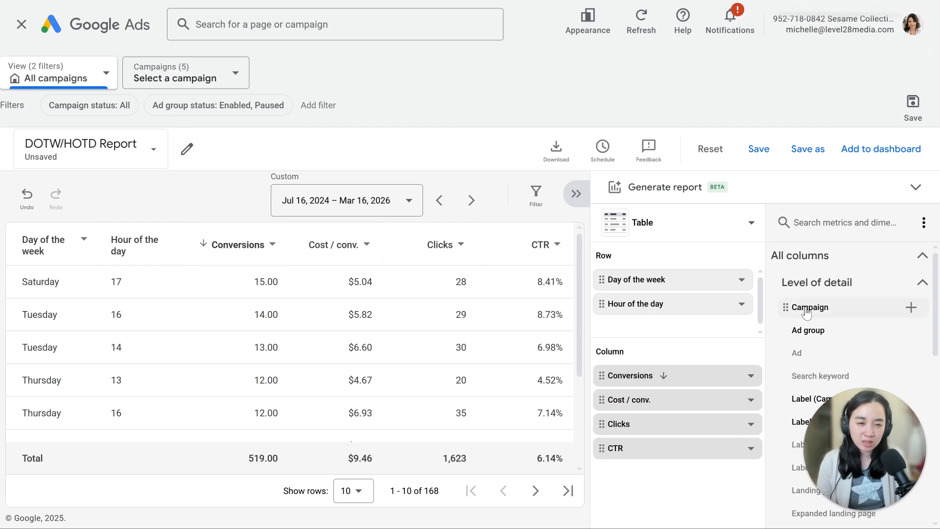
pyautogui.click(912, 313)
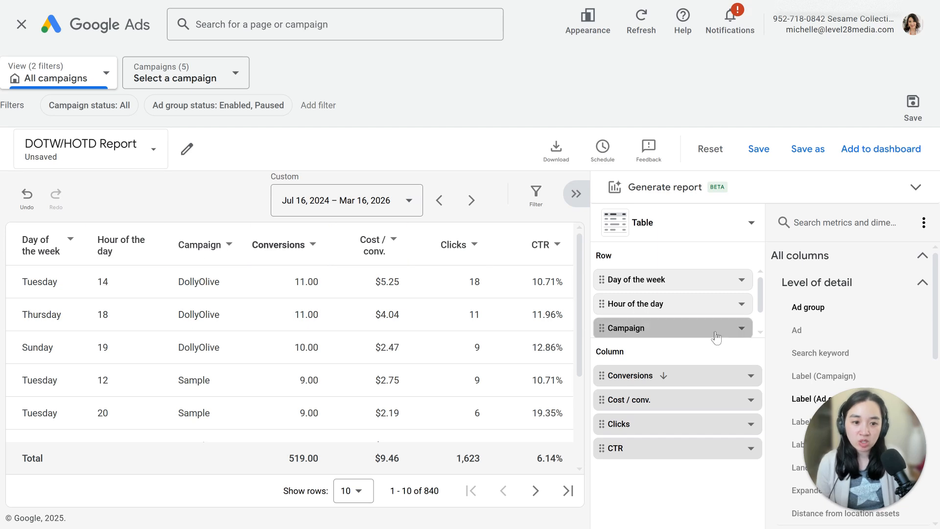
pyautogui.moveTo(716, 337); pyautogui.dragTo(903, 332)
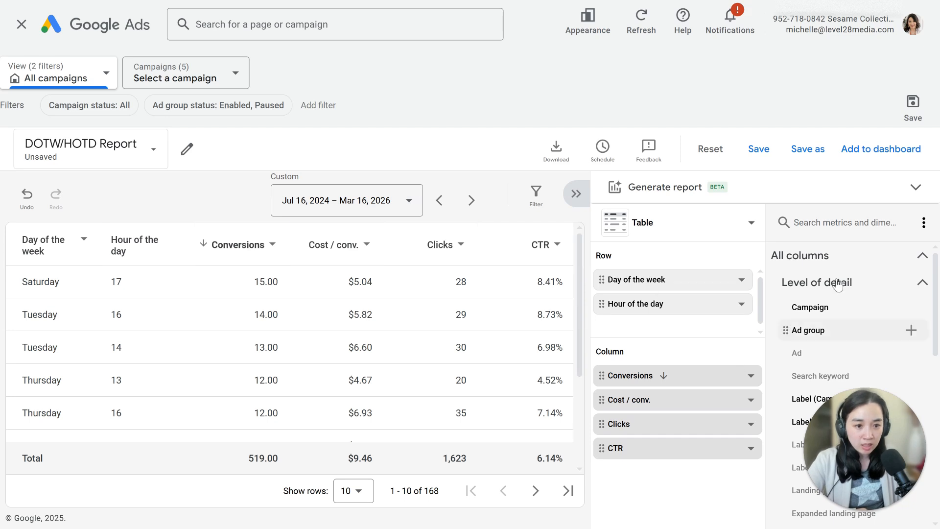
# Search the available metrics and dimensions for "conversion rate" and the shorter "conversion", and clear the search
pyautogui.click(851, 221)
pyautogui.write('c')
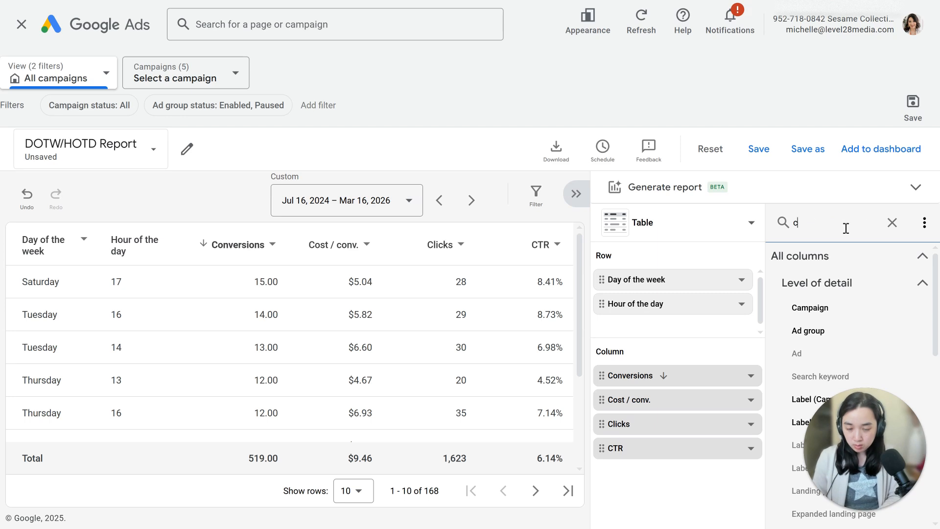
pyautogui.write('onversion rate')
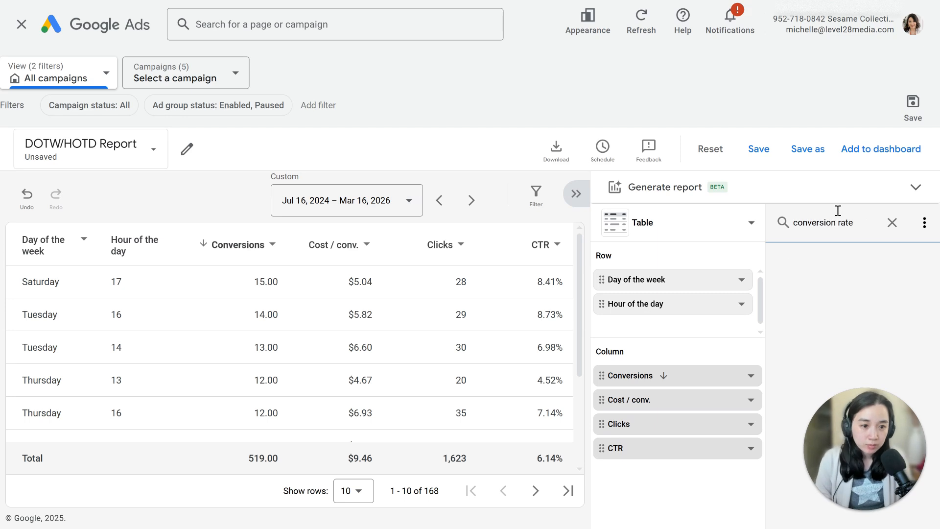
pyautogui.press('BackSpace')
pyautogui.press('BackSpace')
pyautogui.press('BackSpace')
pyautogui.press('BackSpace')
pyautogui.press('BackSpace')
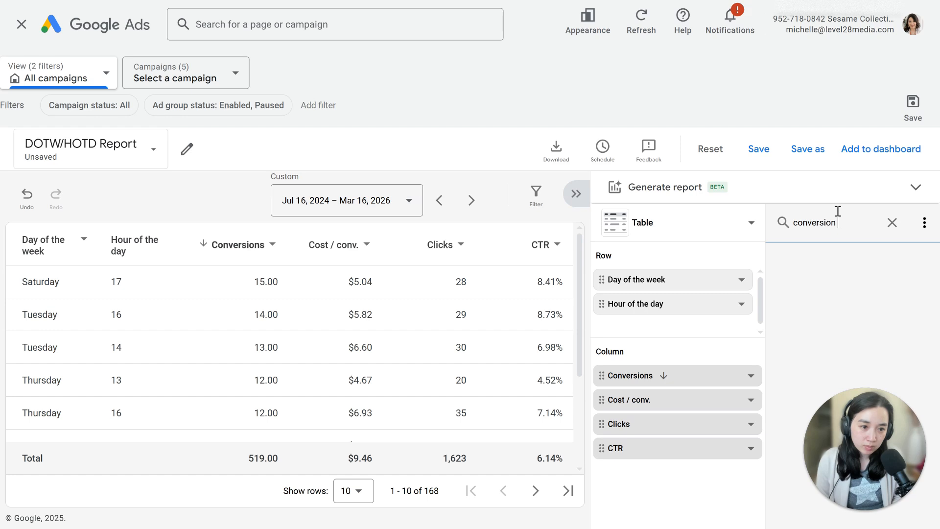
pyautogui.moveTo(863, 418); pyautogui.dragTo(11, 414)
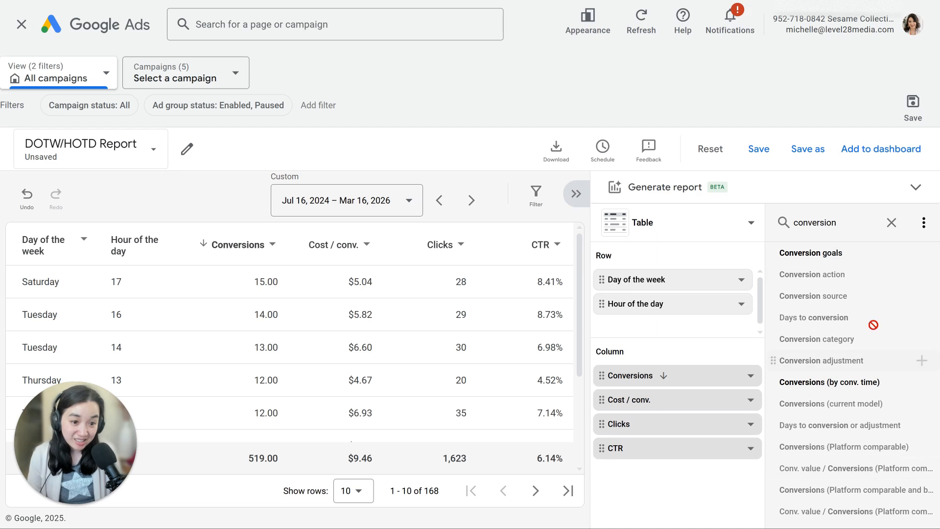
pyautogui.click(902, 230)
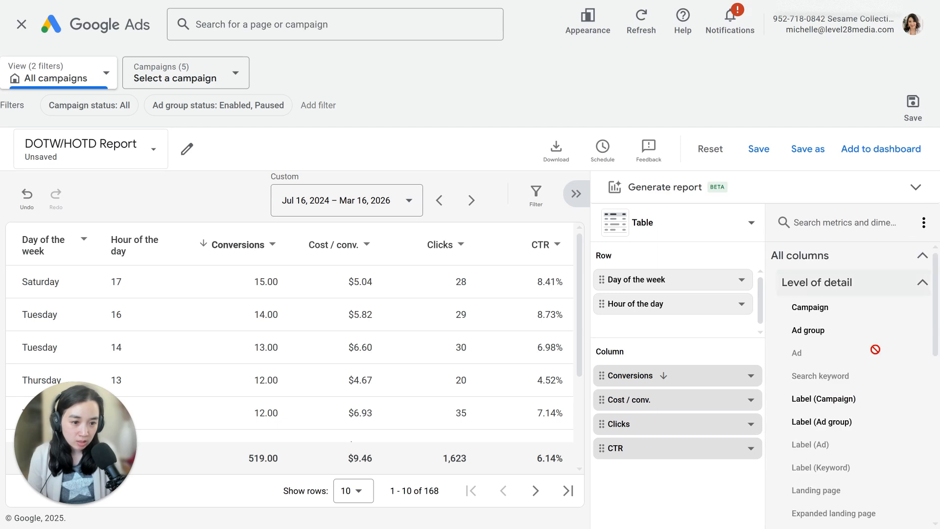
# Add the Conv. rate metric from the Conversions category as a report column and save the report
pyautogui.scroll(-1, 872, 362)
pyautogui.scroll(-6, 866, 367)
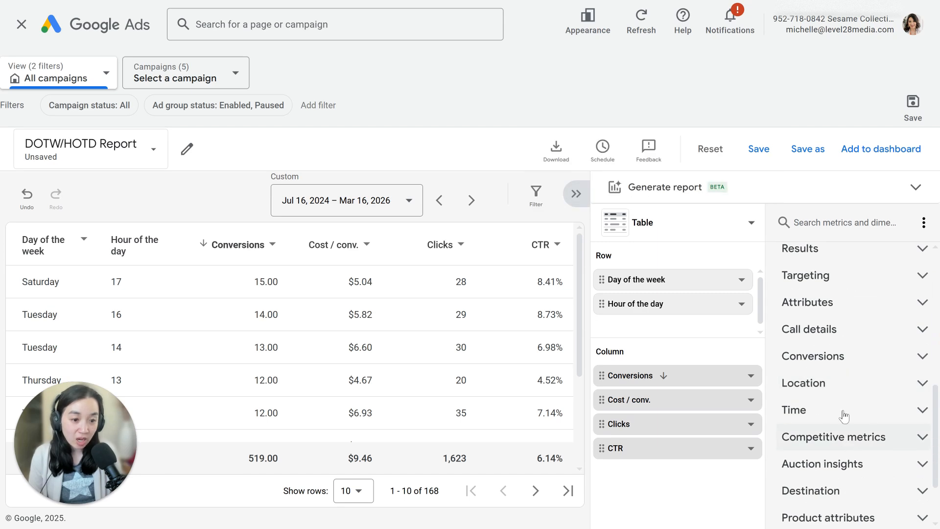
pyautogui.click(858, 356)
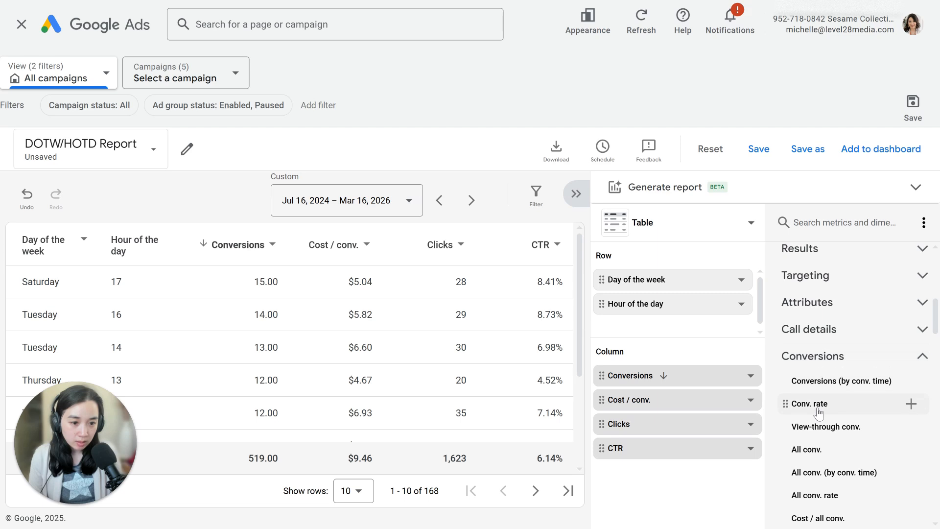
pyautogui.click(911, 404)
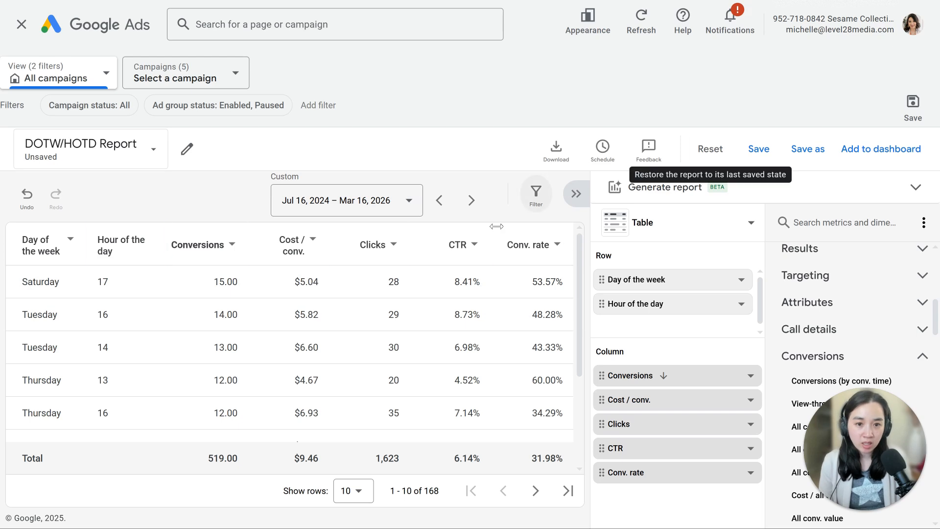
pyautogui.moveTo(580, 277)
pyautogui.mouseDown()
pyautogui.moveTo(582, 365)
pyautogui.moveTo(574, 267)
pyautogui.mouseUp()
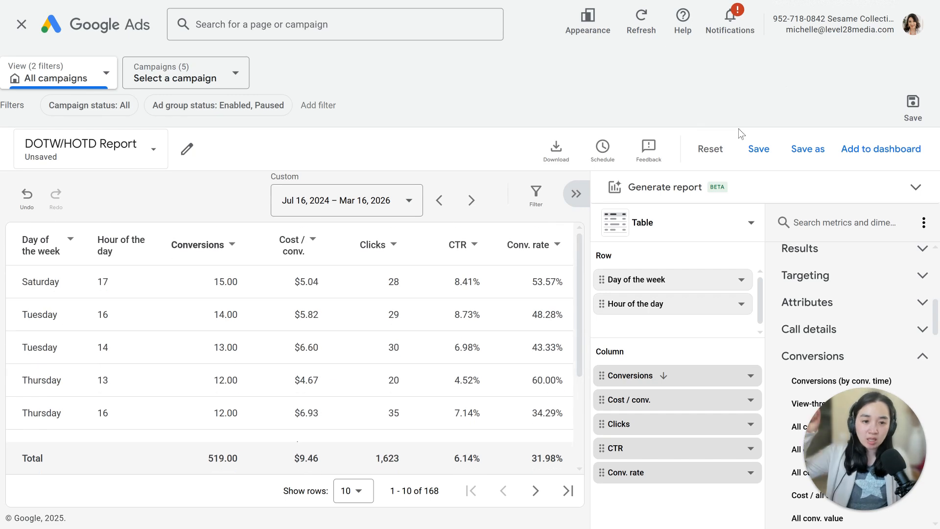
pyautogui.click(753, 152)
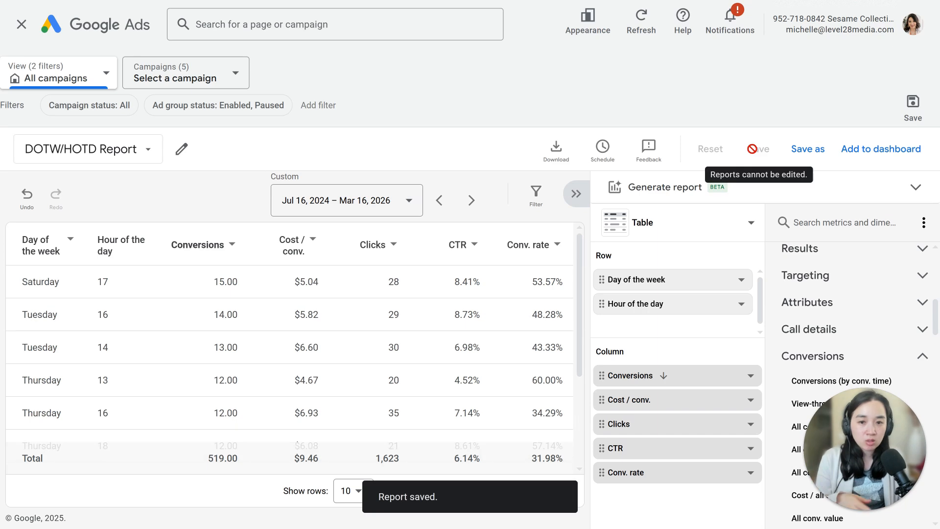